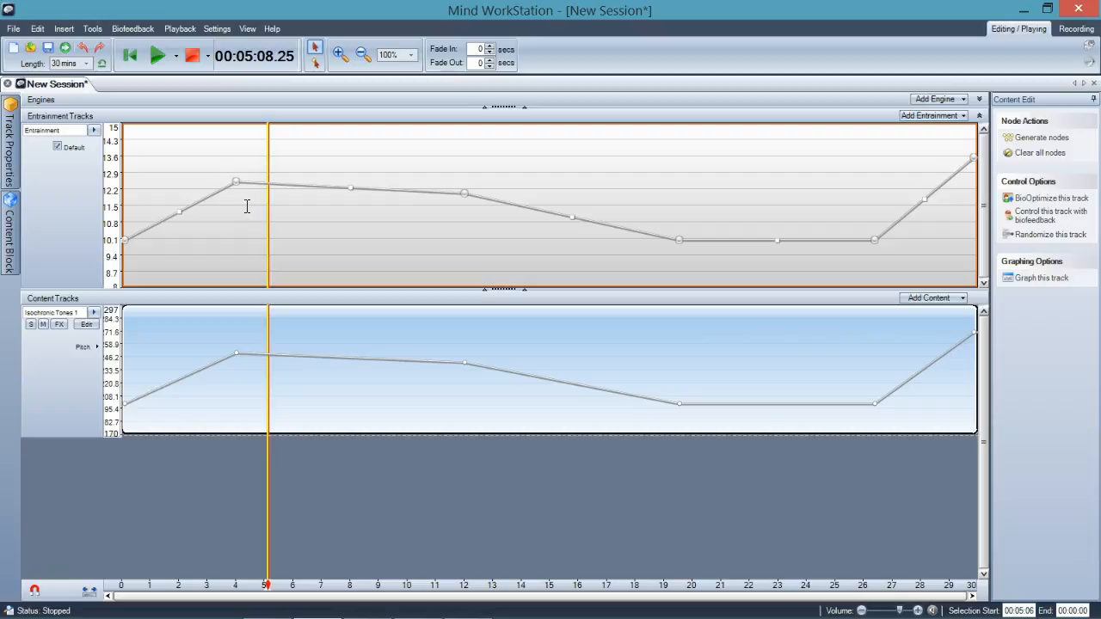
Delete the entrainment node at about 19.5 minutes, then undo the deletion.
left_click(679, 241)
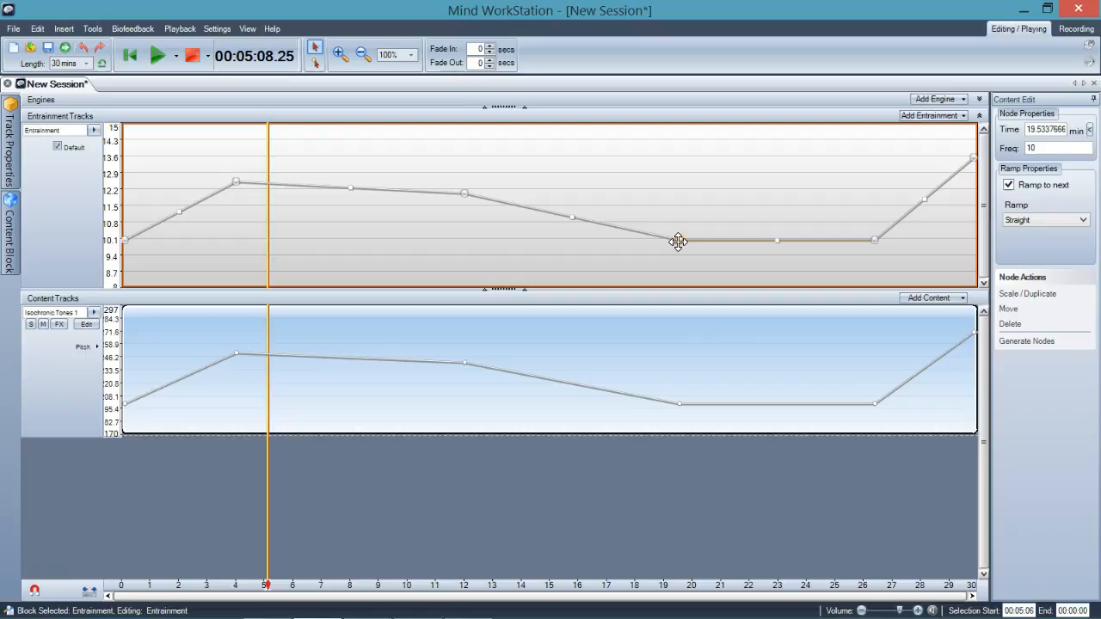
right_click(678, 242)
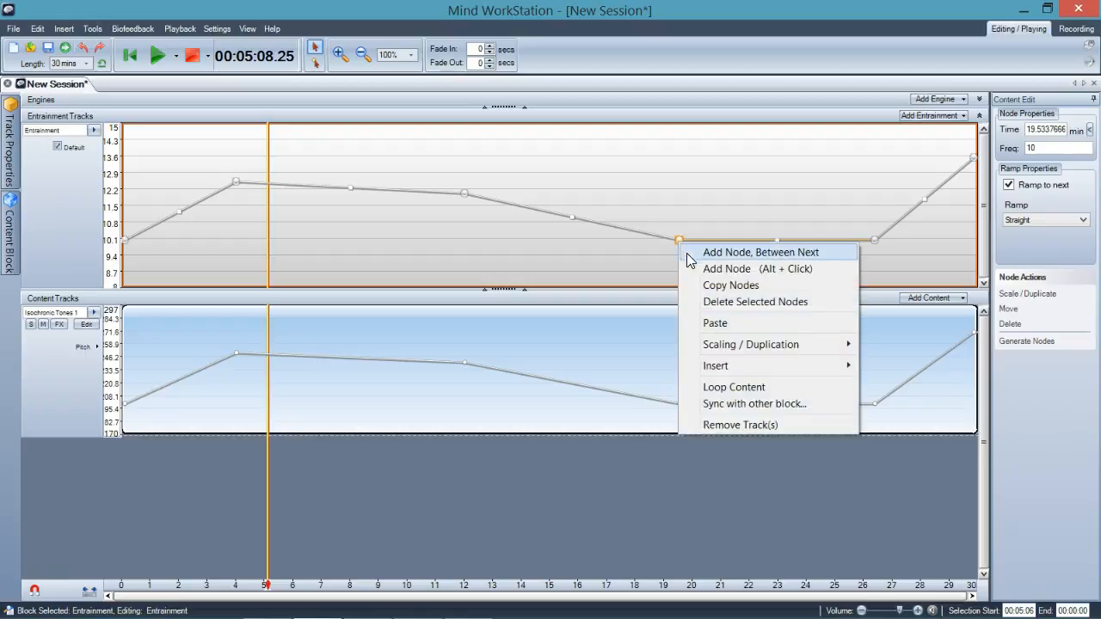
left_click(701, 301)
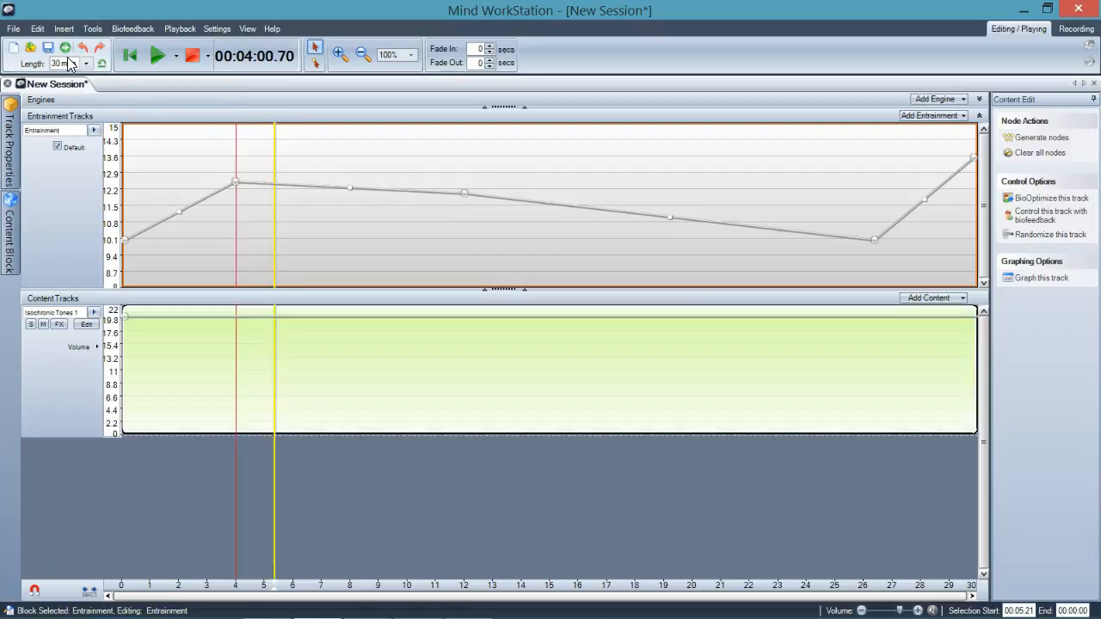
left_click(85, 50)
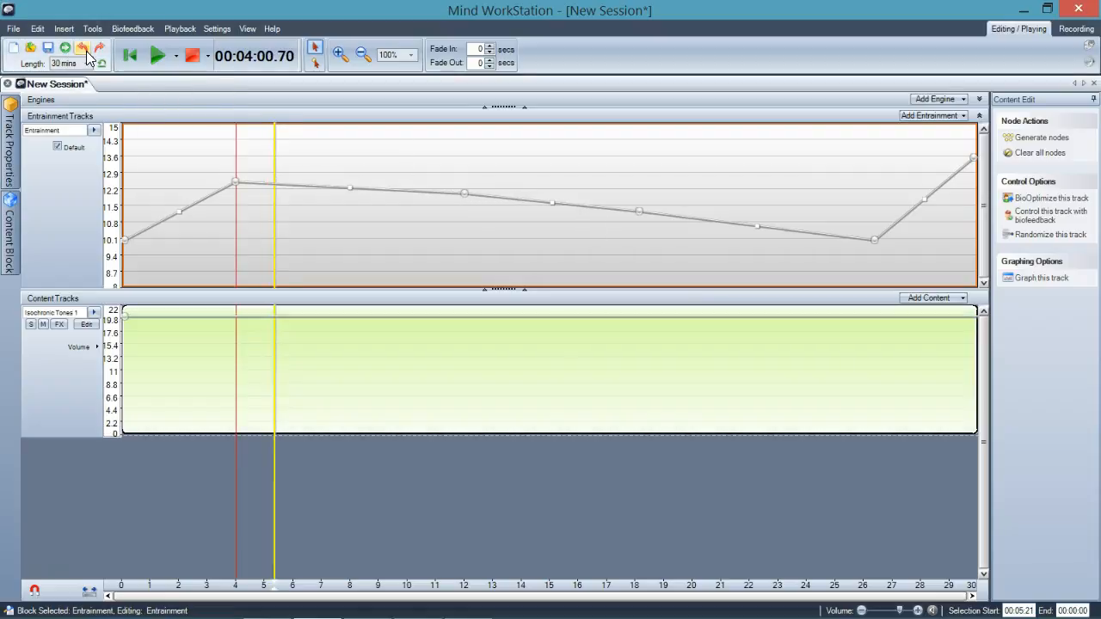
Delete the entrainment node at about 18 minutes, 11.25 Hz.
left_click(638, 212)
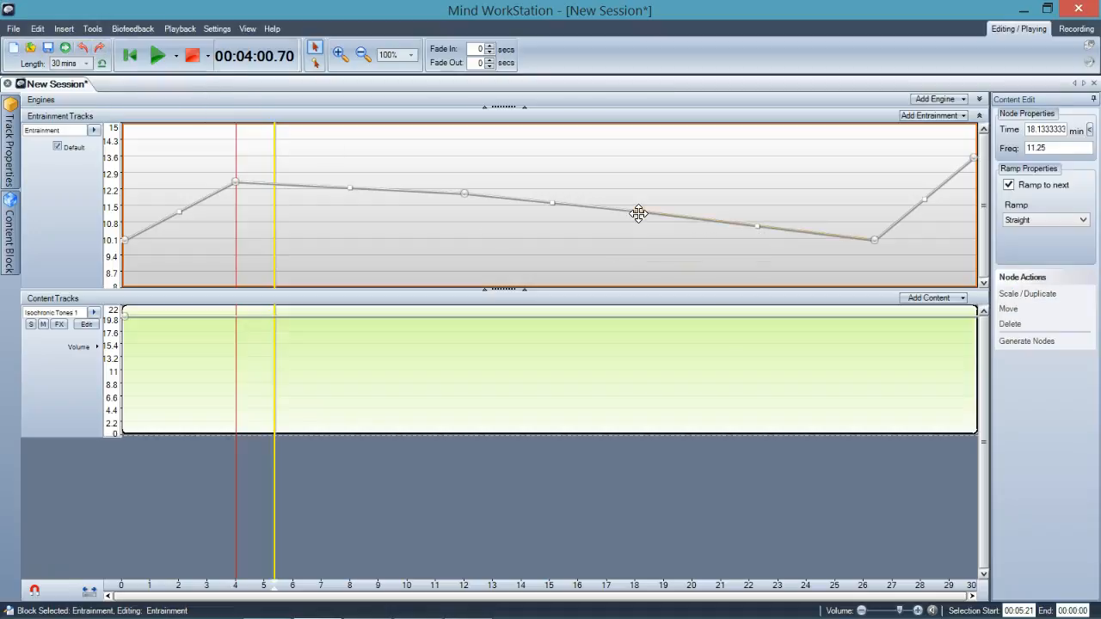
left_click(1010, 324)
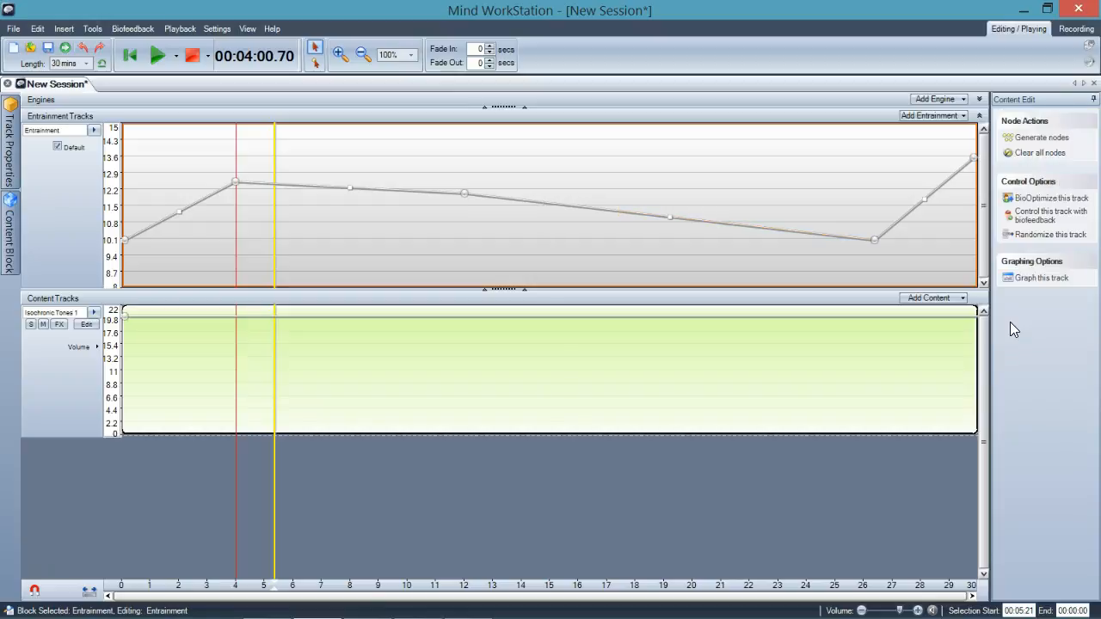
Clear all volume nodes from the Isochronic Tones 1 content track.
left_click(465, 194)
left_click(145, 398)
left_click(142, 399)
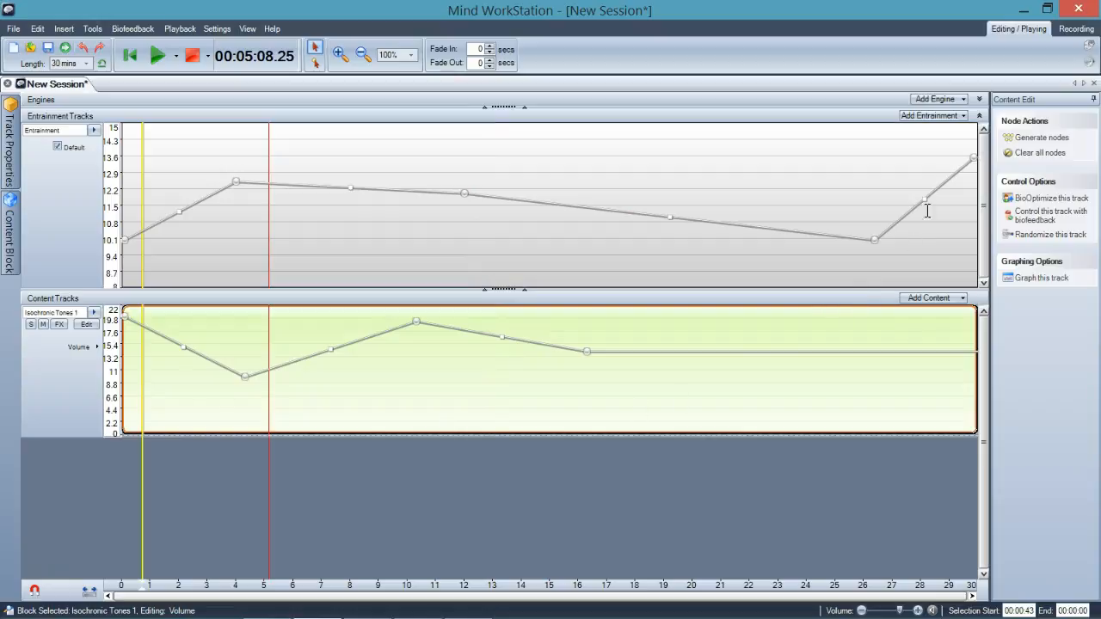
left_click(1026, 155)
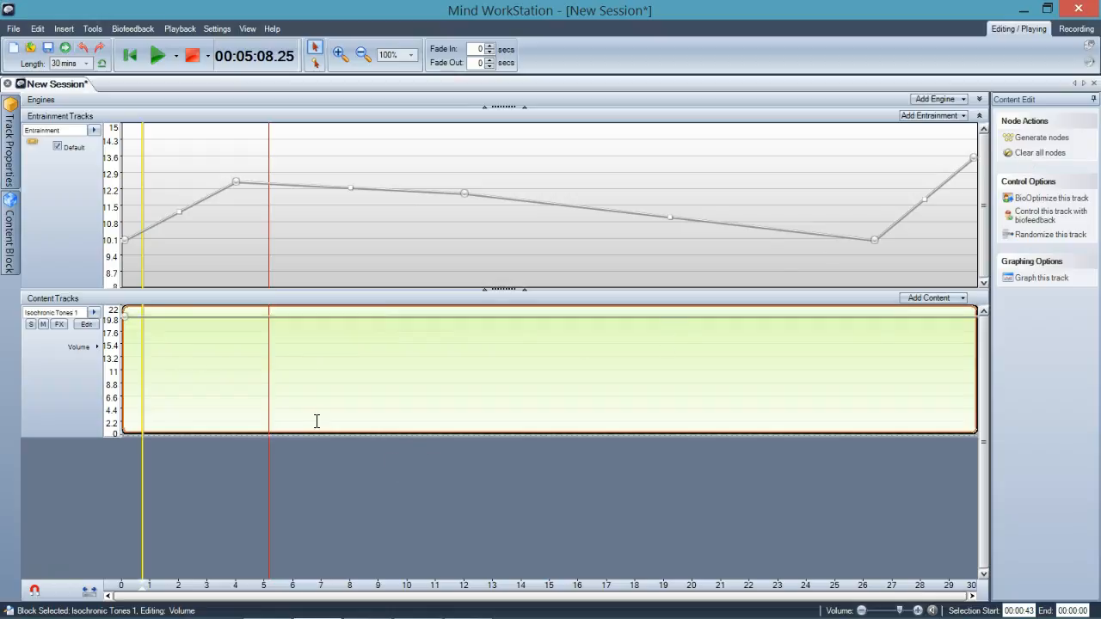
Add an entrainment node at about 4.65 minutes and 13 Hz.
mouse_move(126, 325)
left_click(315, 65)
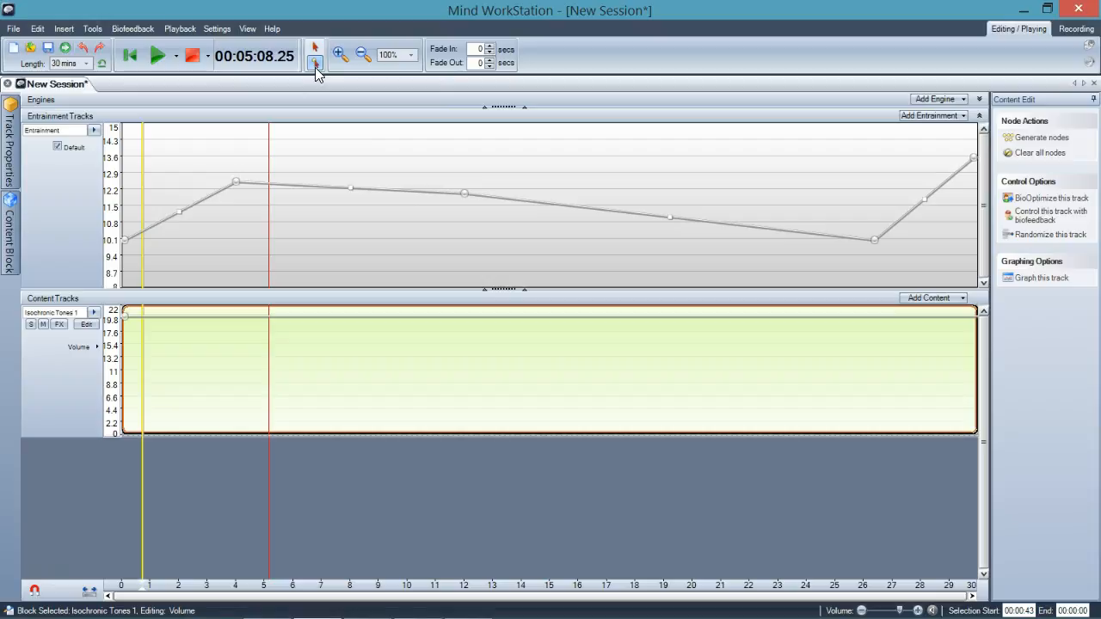
left_click(254, 187)
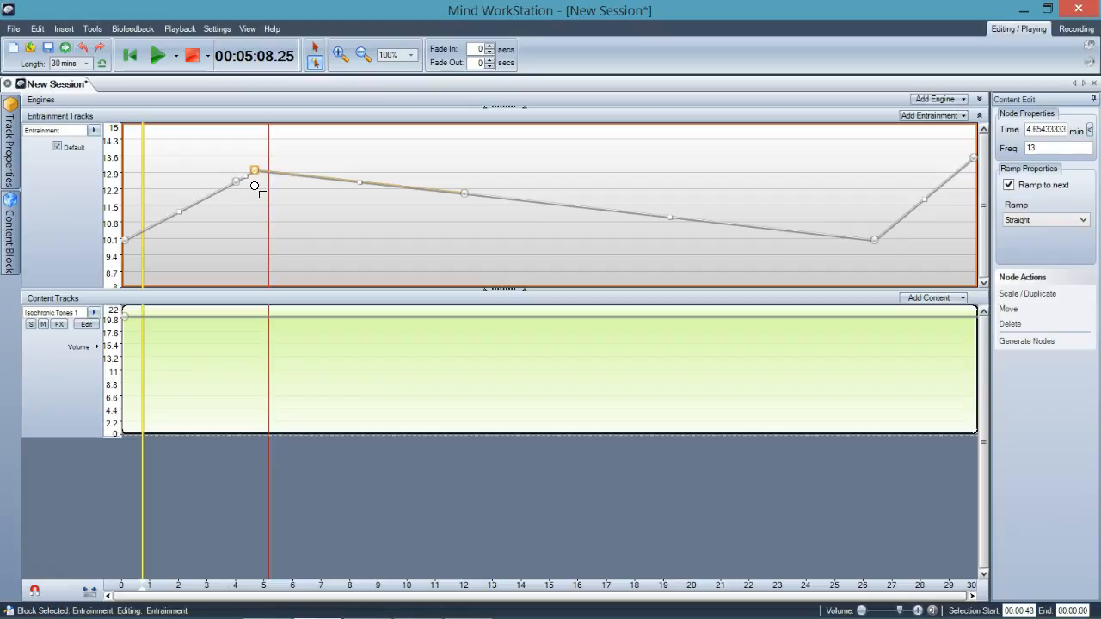
Move the node near the 4-minute mark to about 3.98 minutes at 12.5 Hz.
left_click(317, 50)
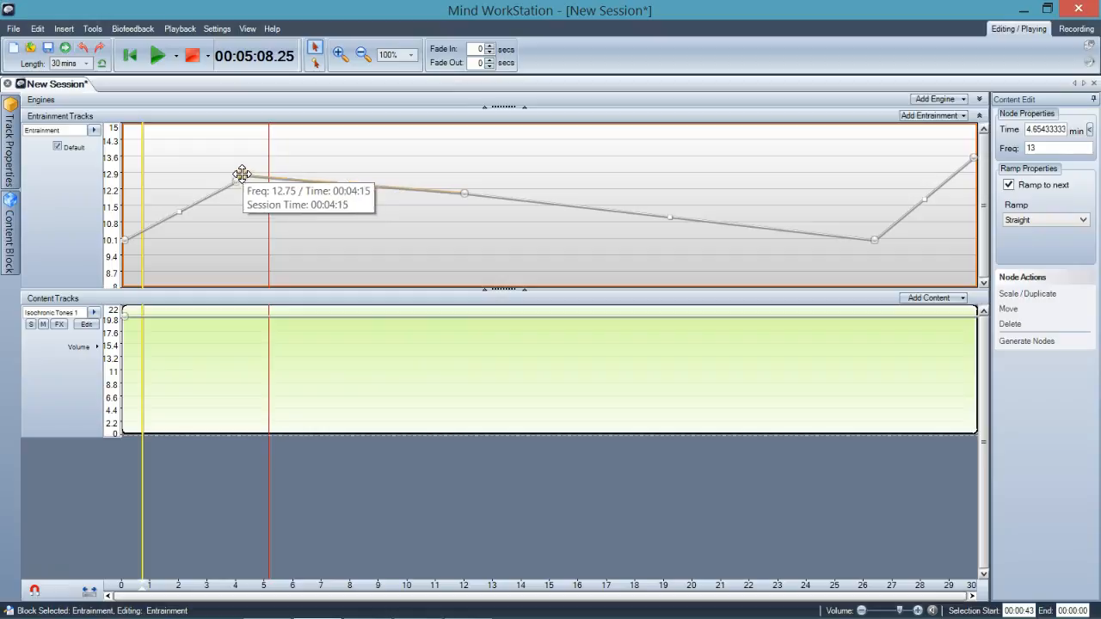
mouse_move(239, 174)
left_mouse_down()
mouse_move(215, 169)
mouse_move(249, 172)
mouse_move(216, 172)
mouse_move(237, 165)
mouse_move(235, 180)
left_mouse_up()
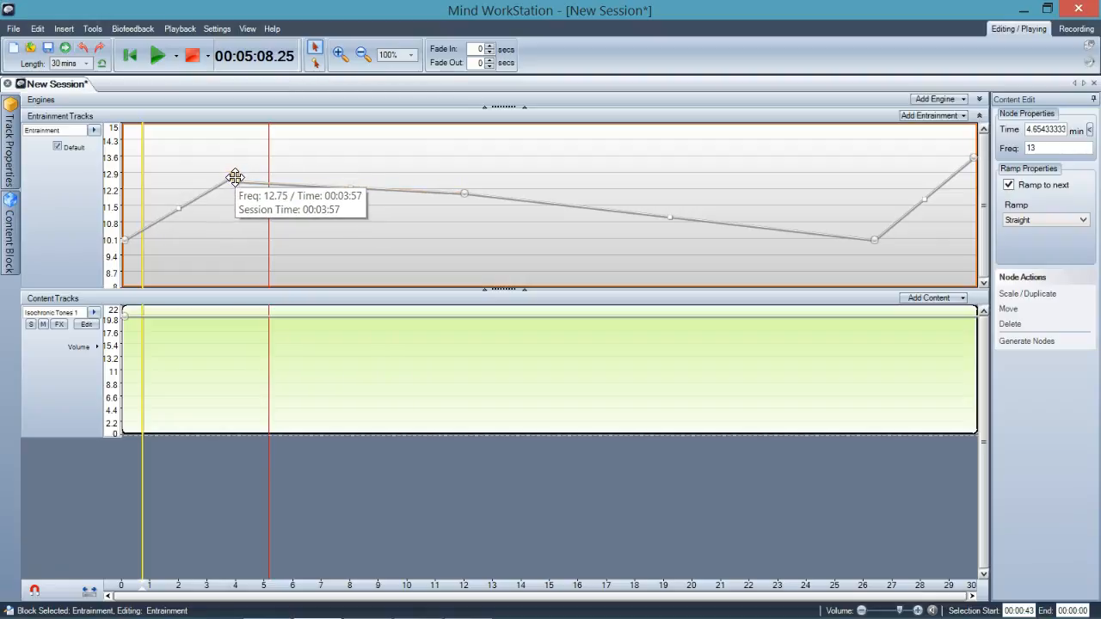
left_click_drag(235, 175, 235, 175)
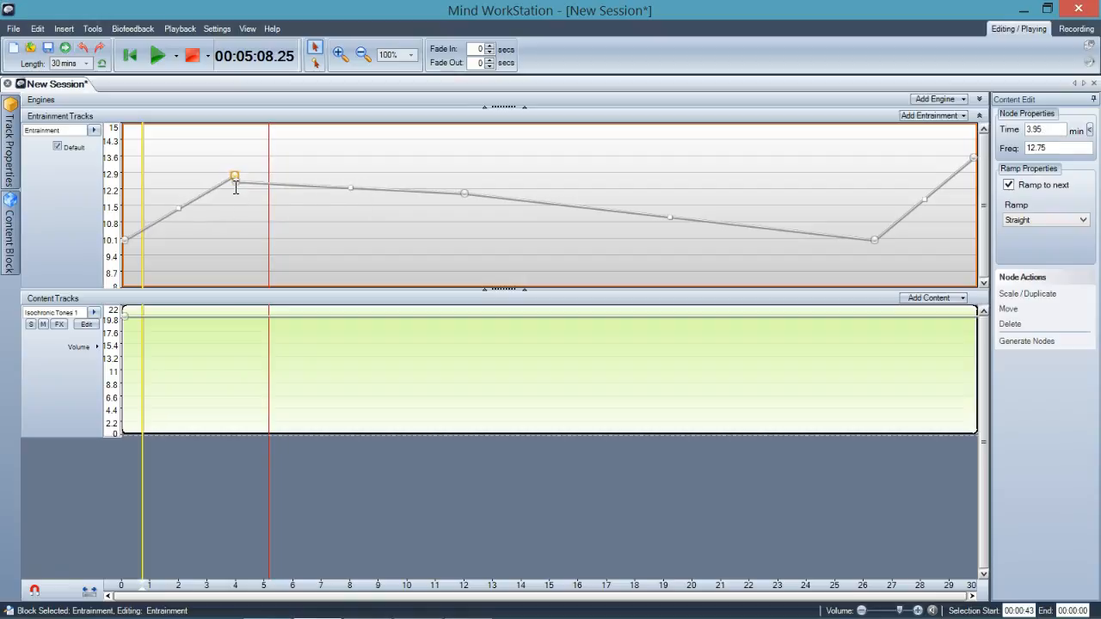
mouse_move(233, 177)
left_click_drag(233, 179, 235, 183)
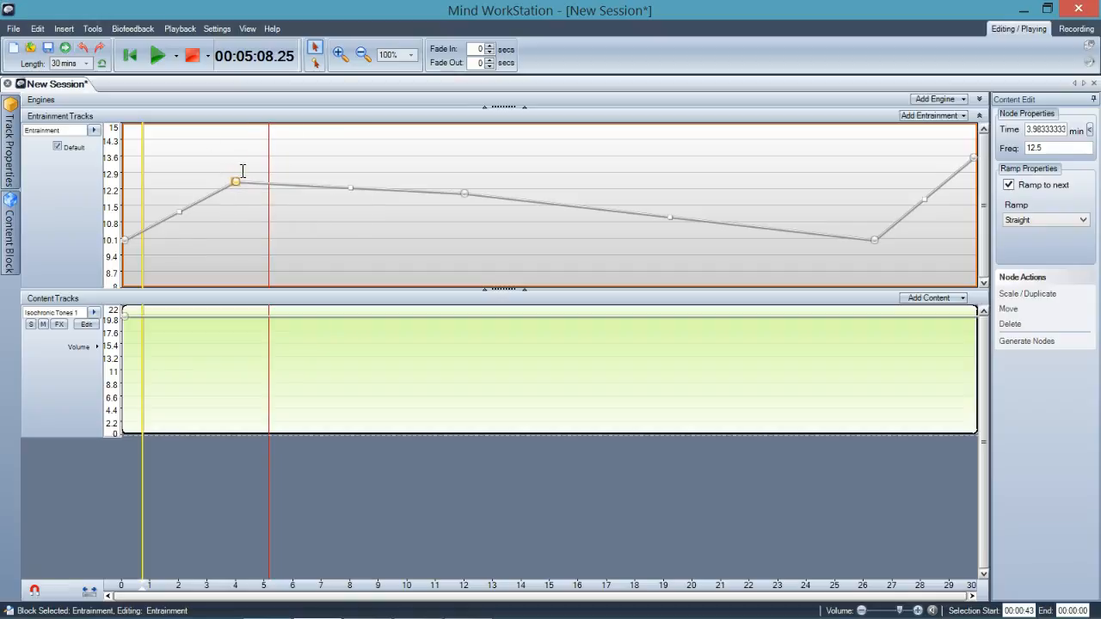
Nudge the node at 4:00 slightly earlier, to about 3:59 at 12.5 Hz.
left_click(410, 55)
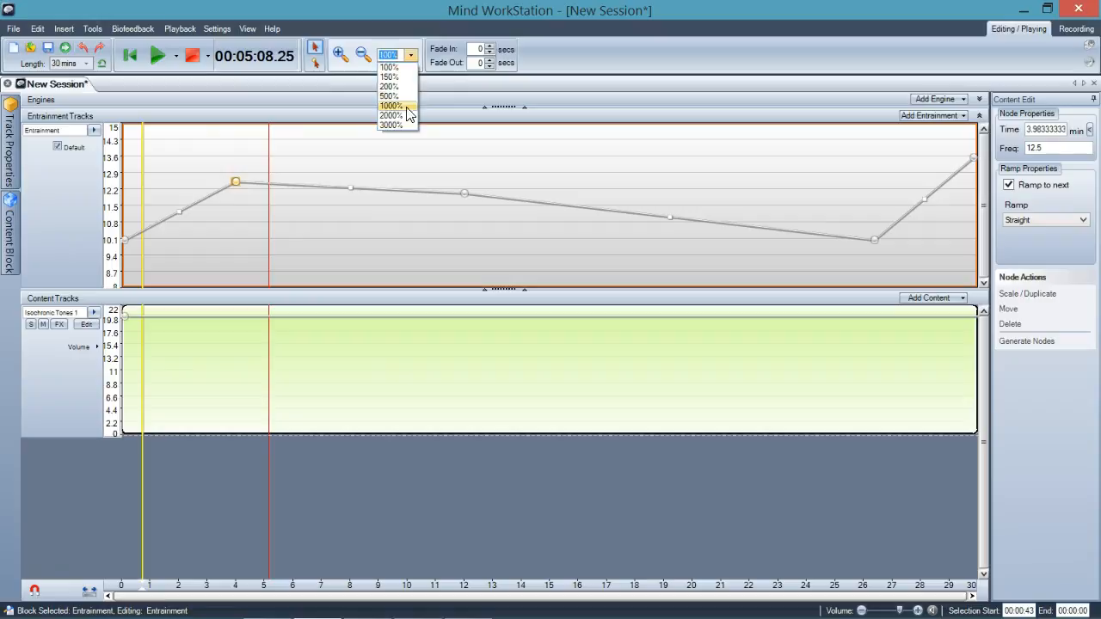
left_click(396, 125)
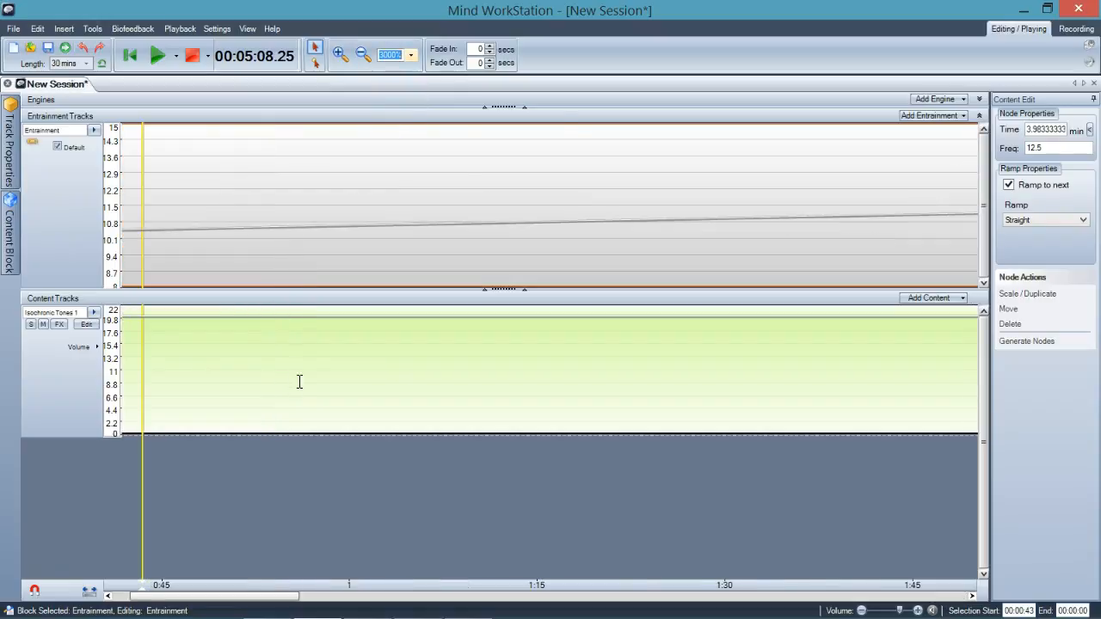
left_click_drag(216, 597, 294, 599)
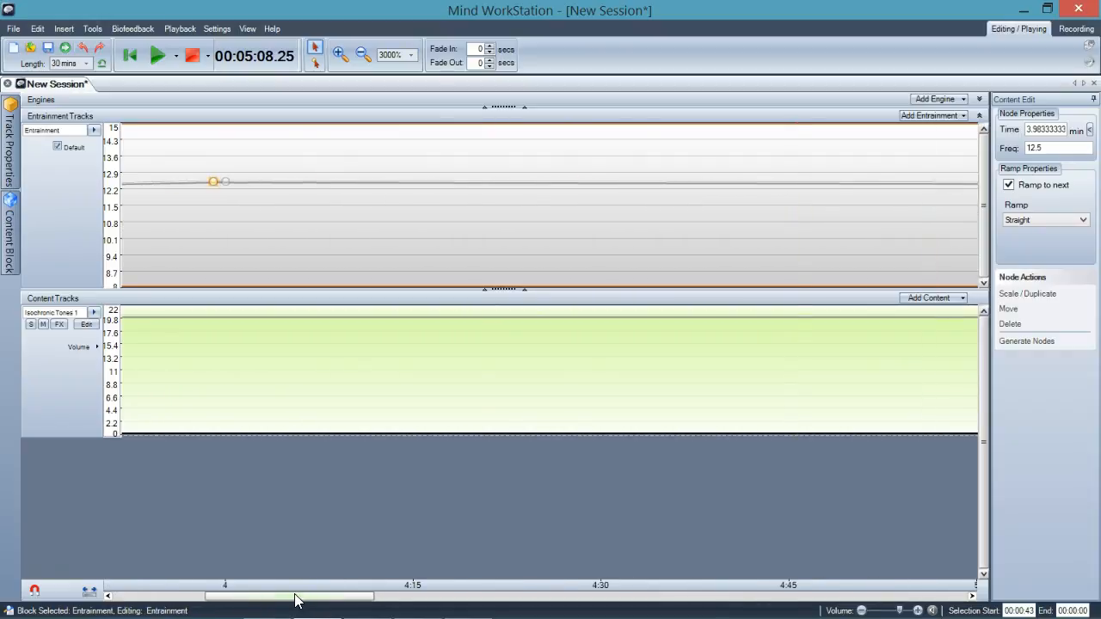
left_click(225, 184)
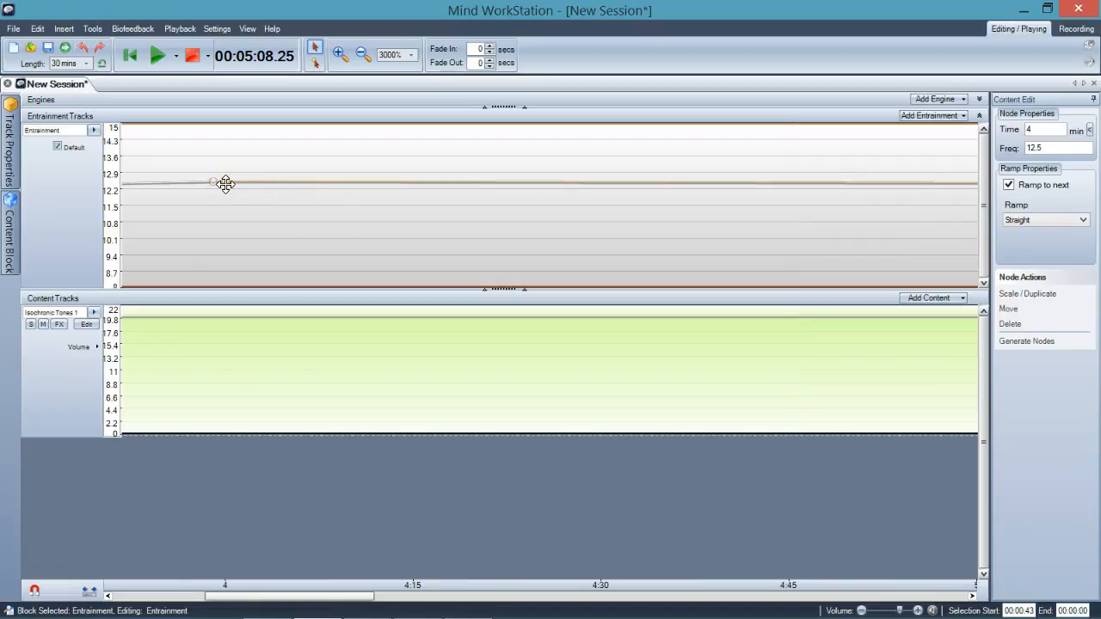
left_click_drag(219, 185, 216, 185)
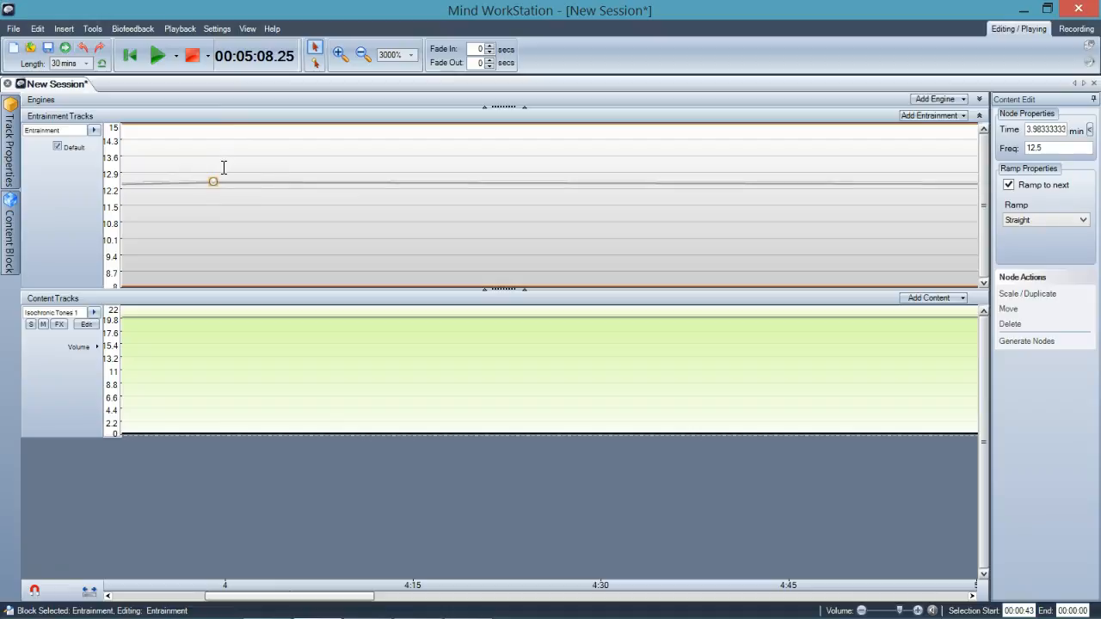
left_click(193, 209)
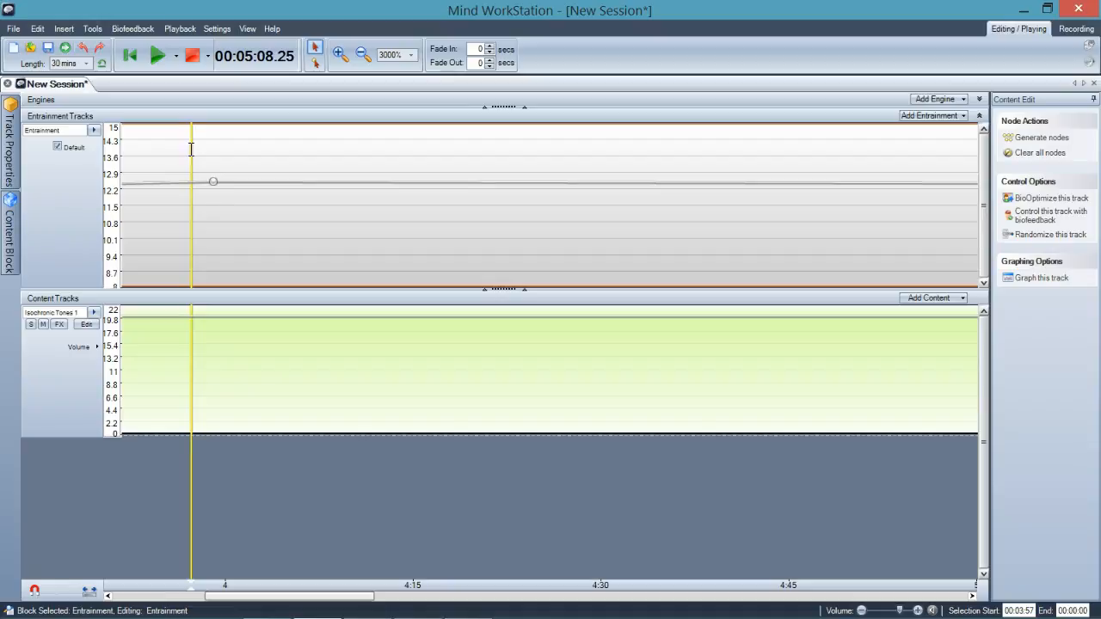
Preview playback from the 3:57 position and stop it.
left_click(157, 57)
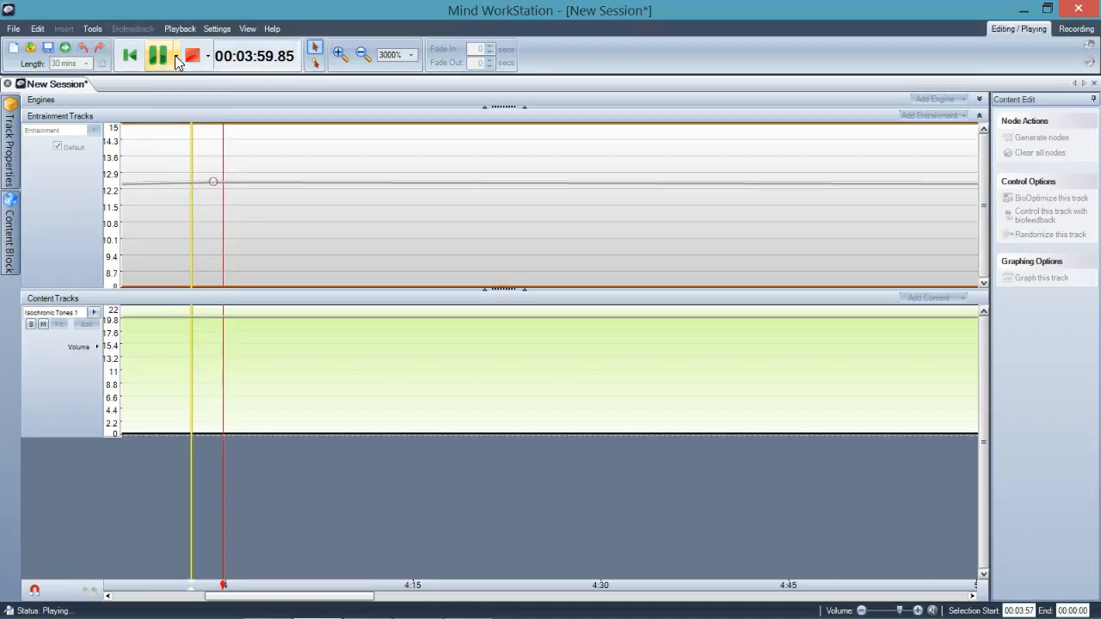
left_click(193, 55)
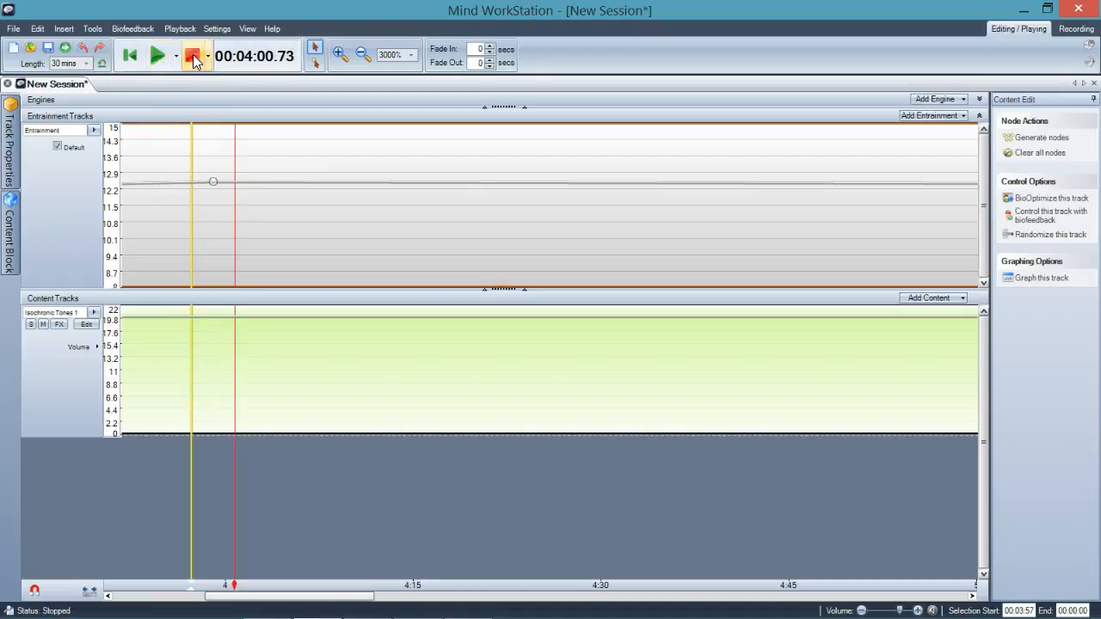
Raise the node near 4:00 to 12.75 Hz.
left_click(215, 180)
left_click_drag(216, 178, 214, 175)
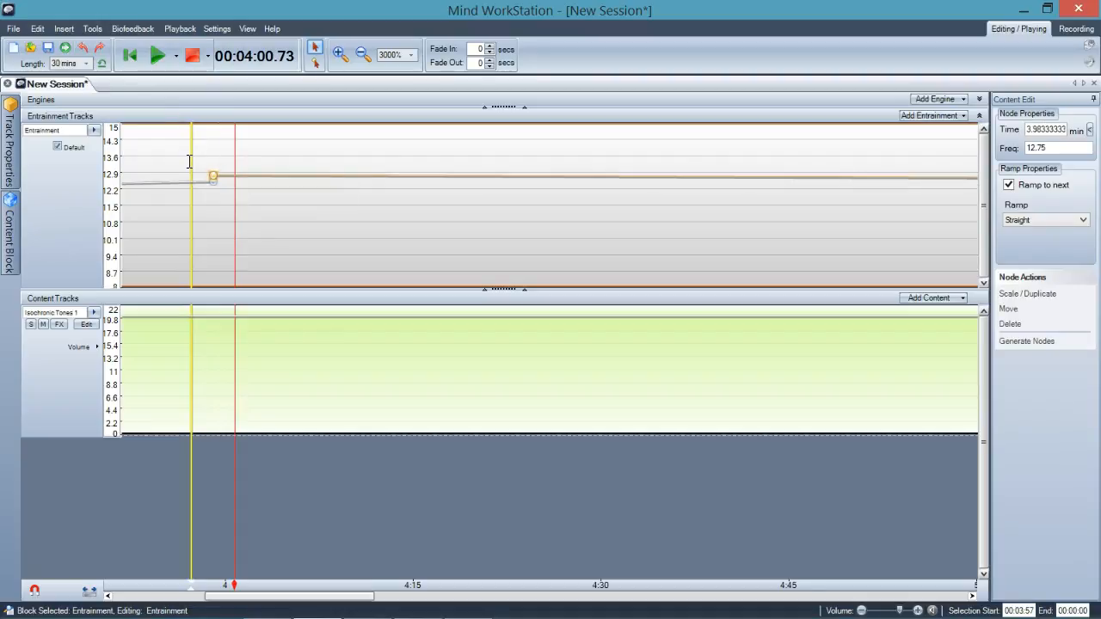
left_click(189, 163)
Play the session again from the playhead and stop it.
left_click(157, 57)
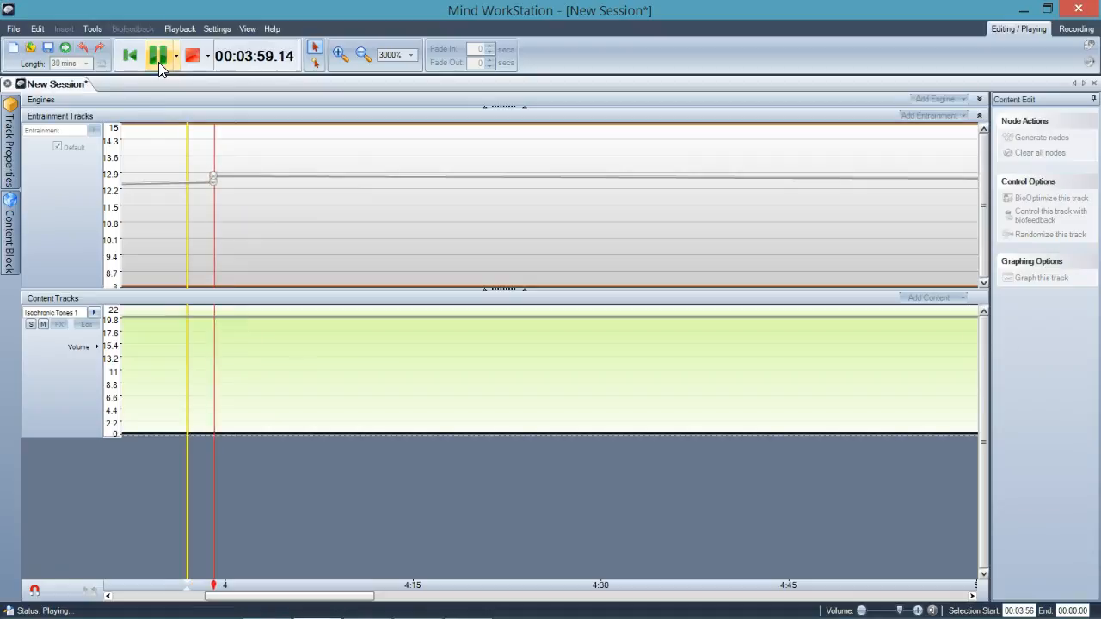
left_click(194, 58)
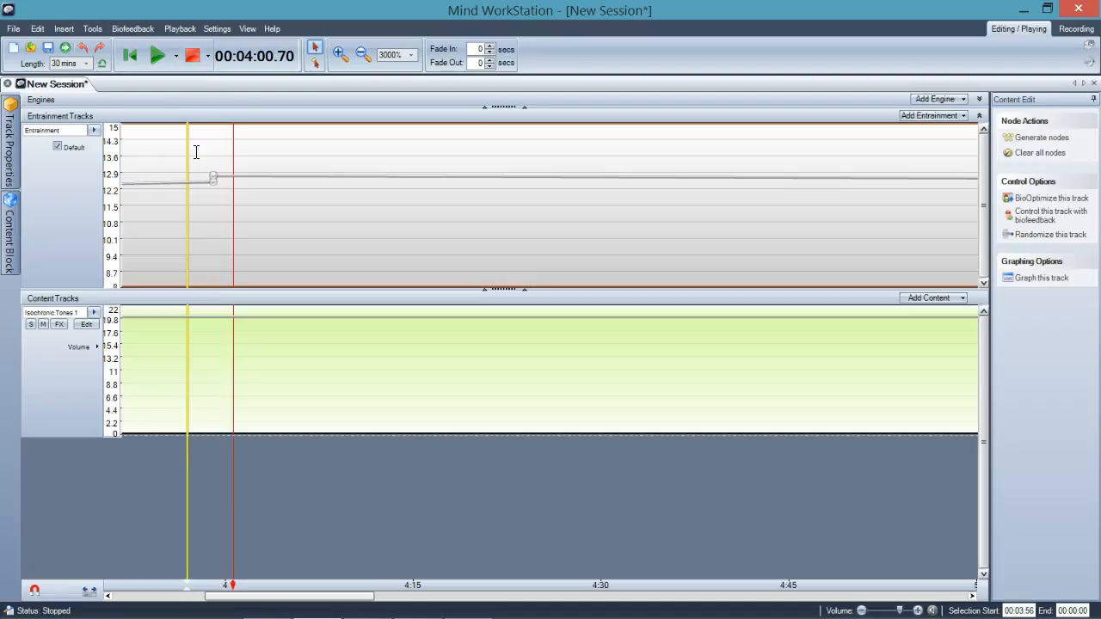
Lower the node near 4:00 back to 12.5 Hz.
left_click_drag(214, 176, 214, 180)
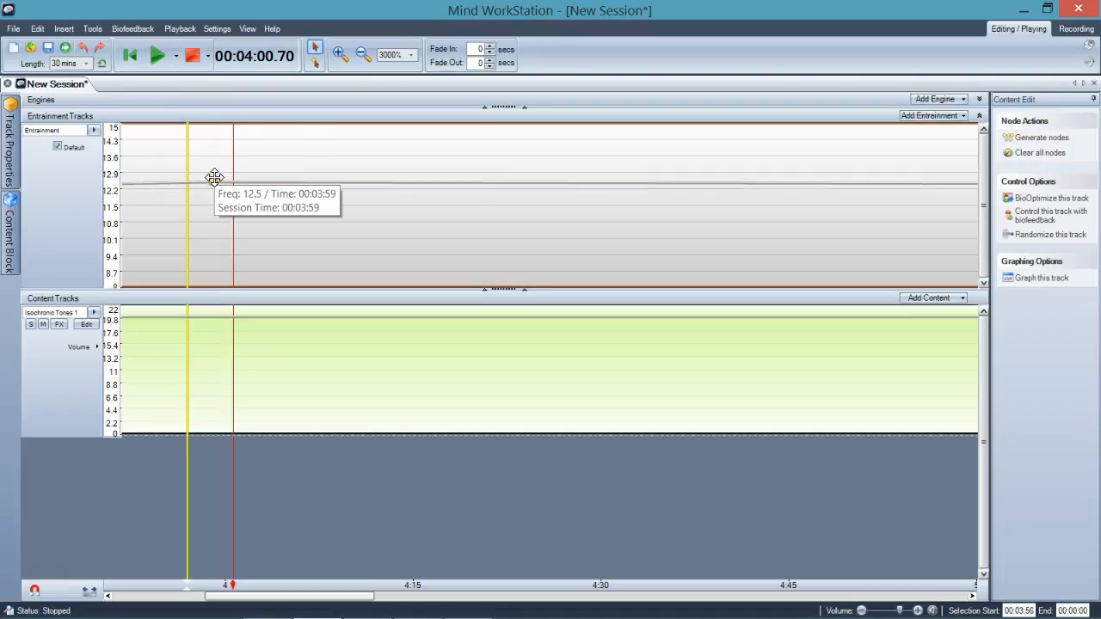
left_click(214, 178)
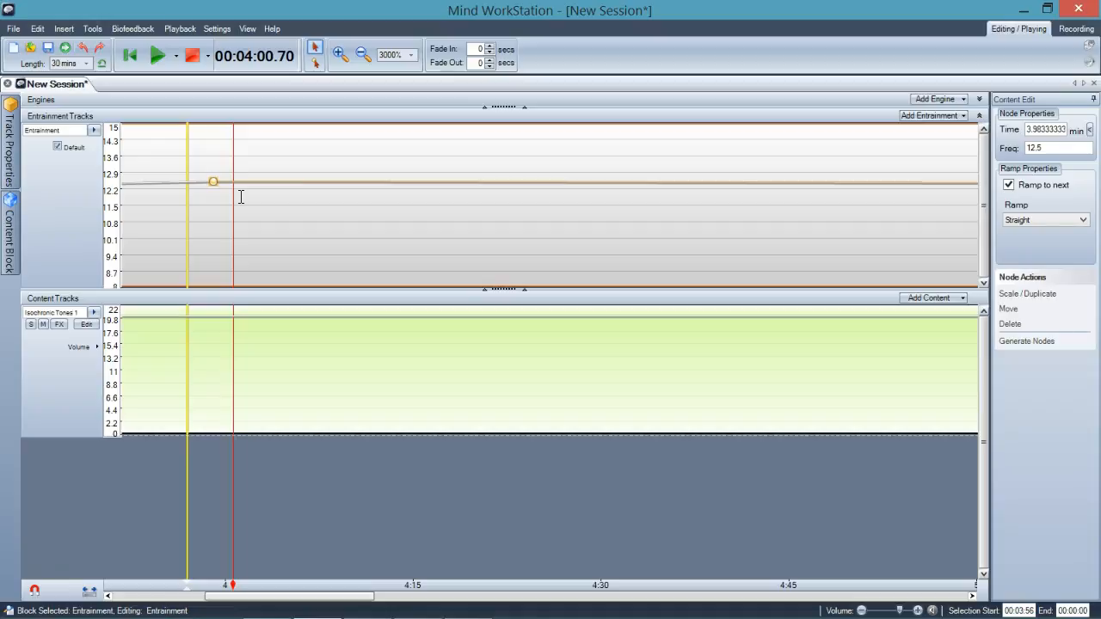
Add two entrainment nodes at 13 Hz, at about 4:10 and 4:16.
left_click(316, 63)
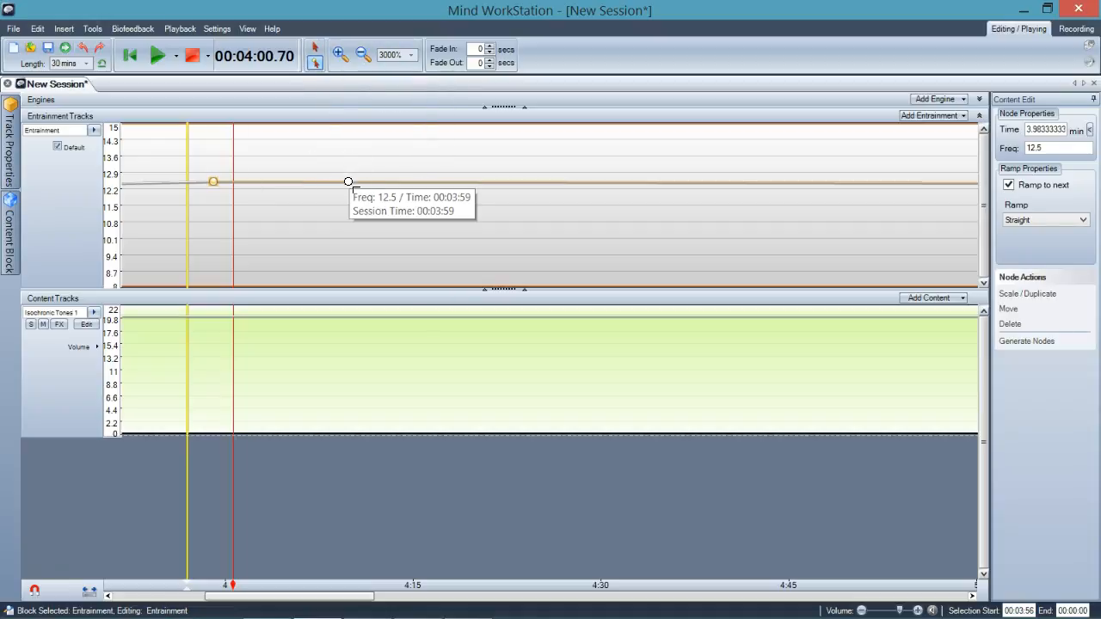
left_click(348, 184)
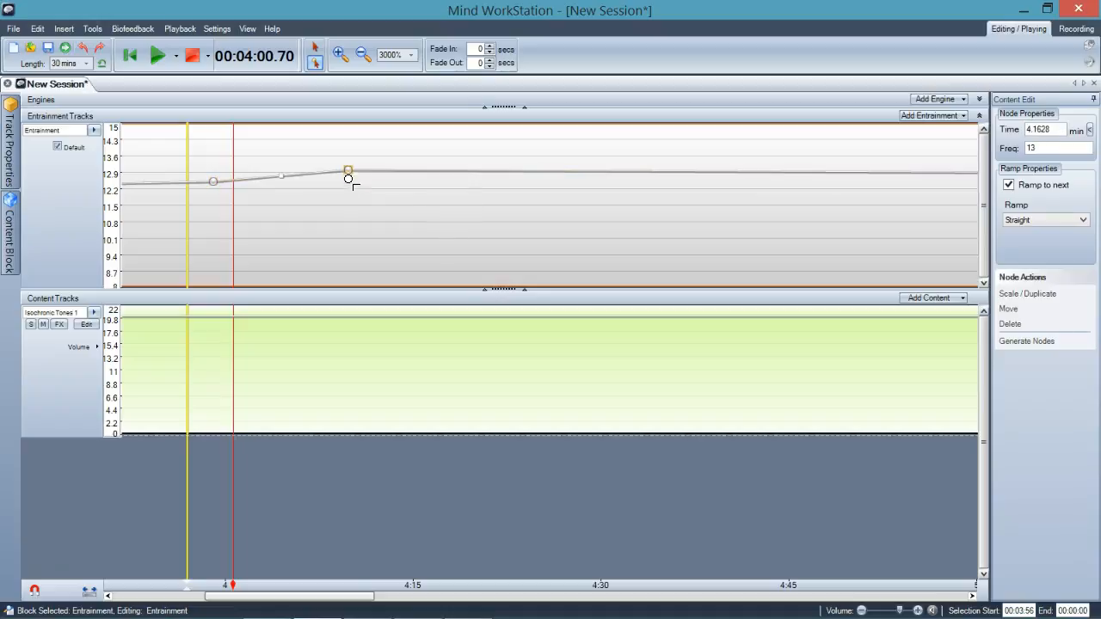
left_click_drag(349, 170, 351, 171)
left_click(428, 172)
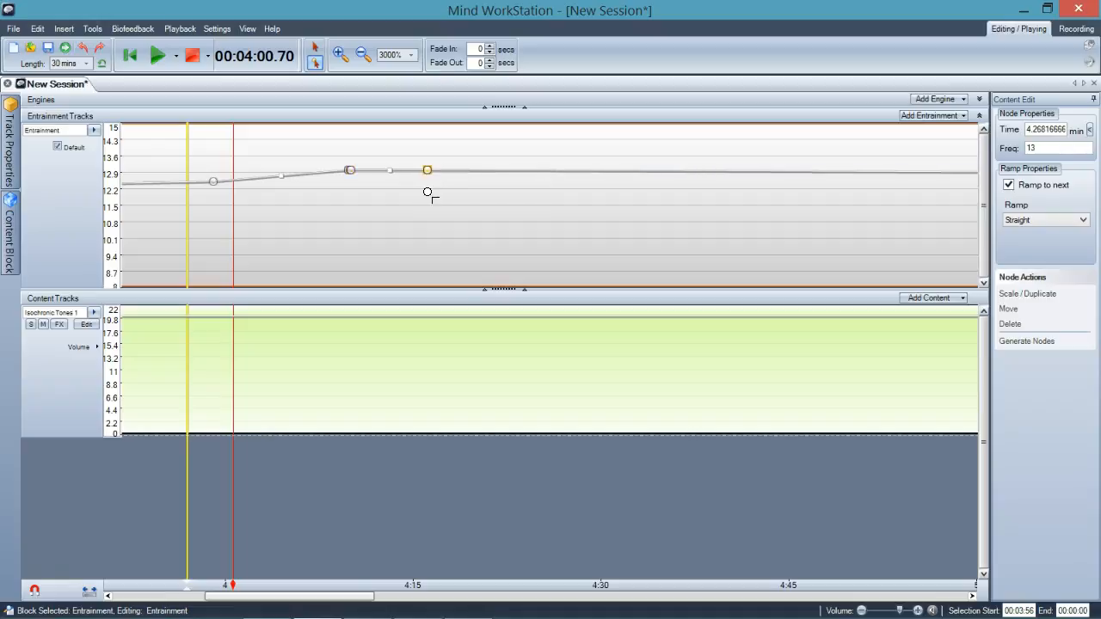
Move the node at 4:16 to about 4:07 and 12.25 Hz.
left_click(314, 48)
mouse_move(429, 176)
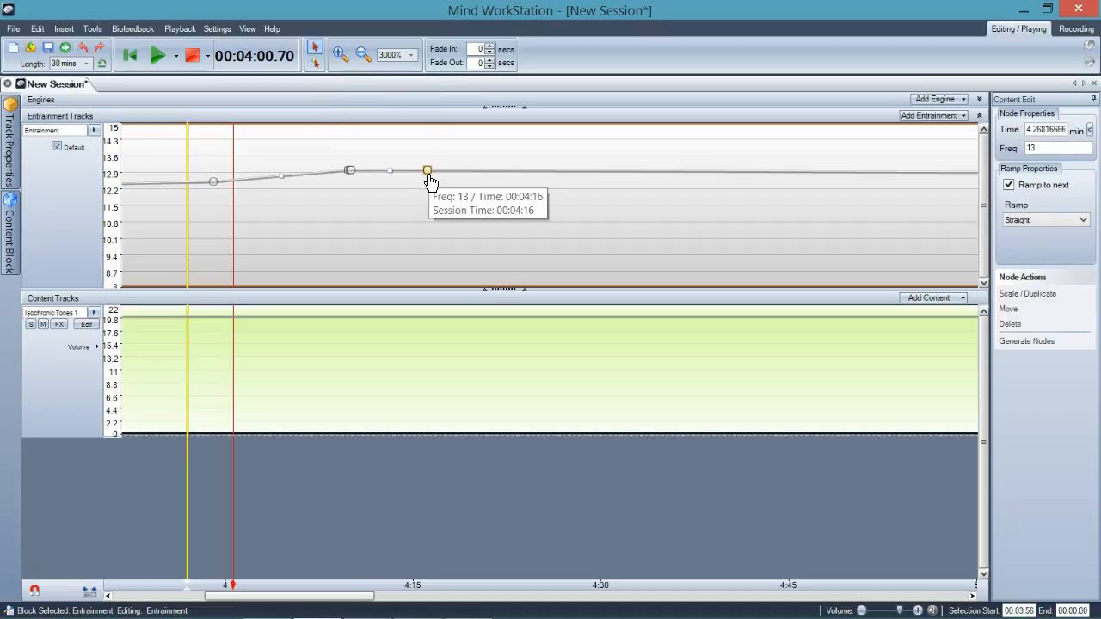
left_click_drag(428, 175, 314, 187)
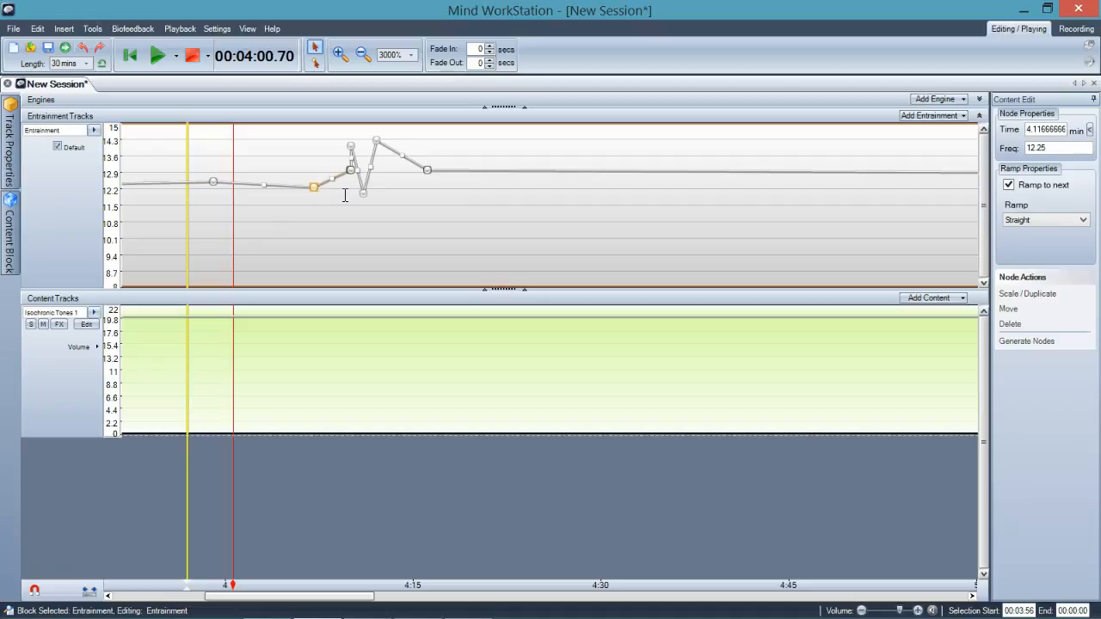
Select the entrainment nodes between about 4:07 and 4:14 and delete them.
left_click_drag(318, 135, 406, 204)
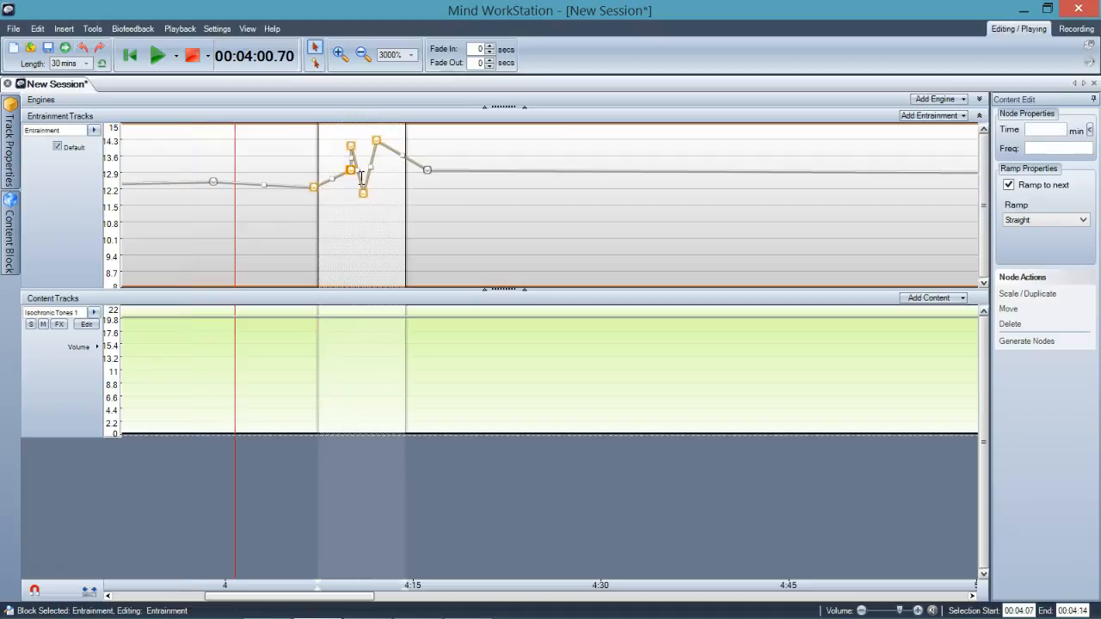
right_click(363, 190)
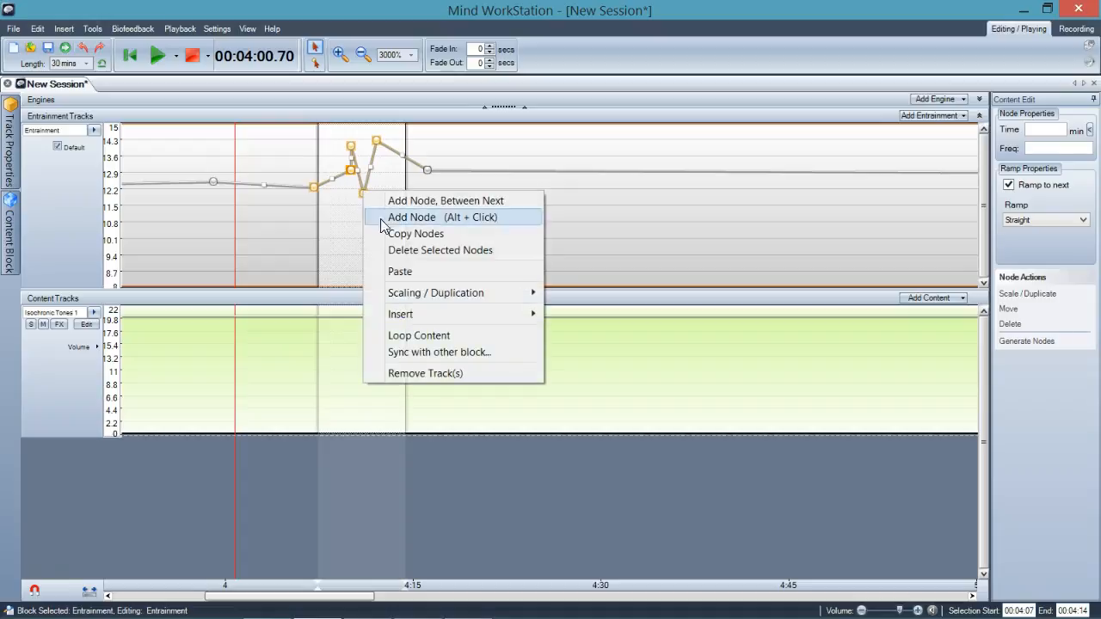
left_click(421, 250)
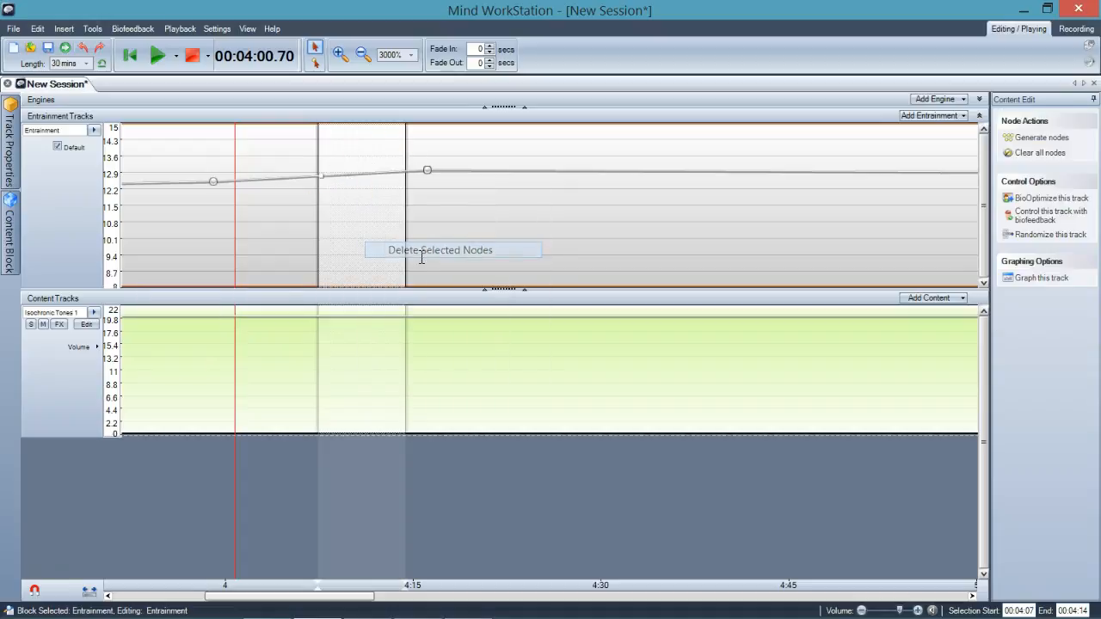
left_click(297, 226)
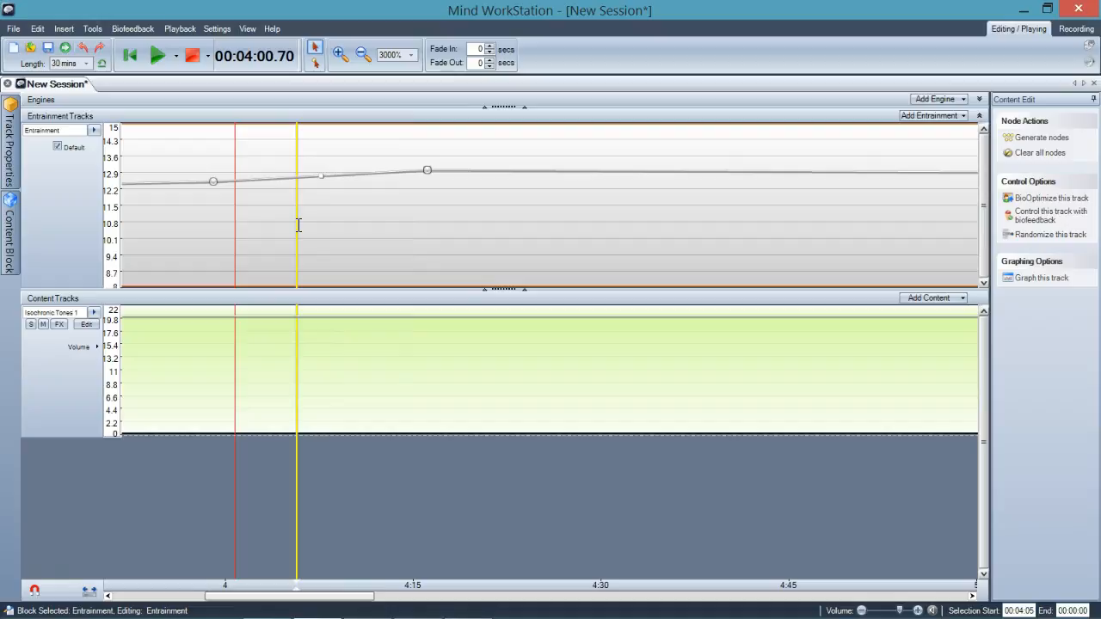